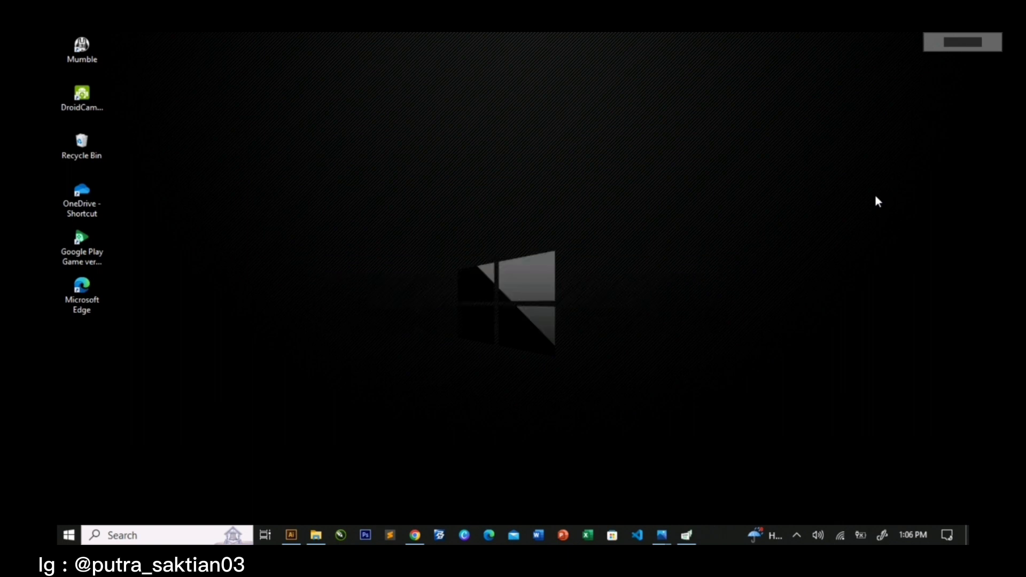
Launch the HuionTablet driver app from a Start menu search for 'hui'
key(super)
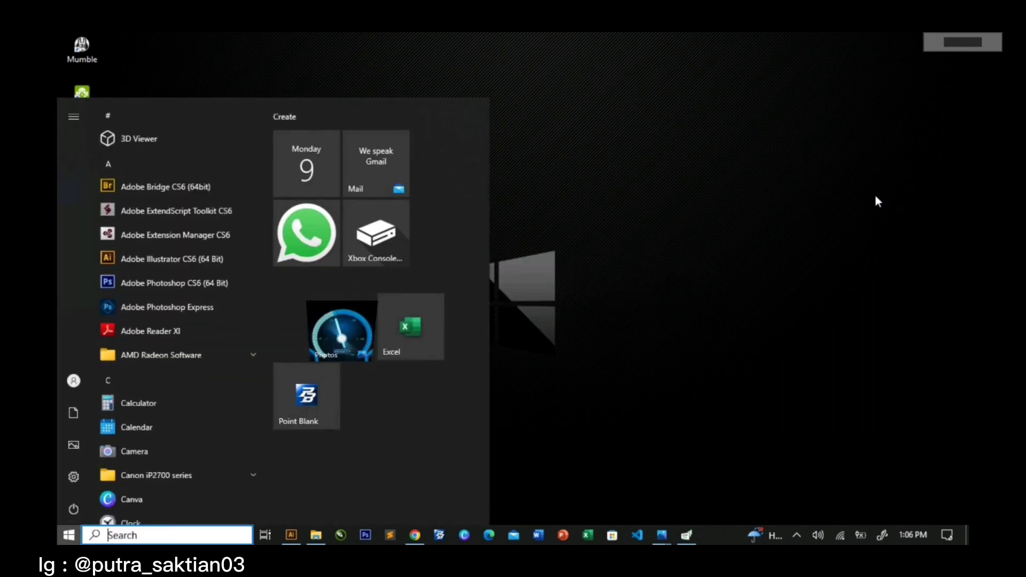
text(hui)
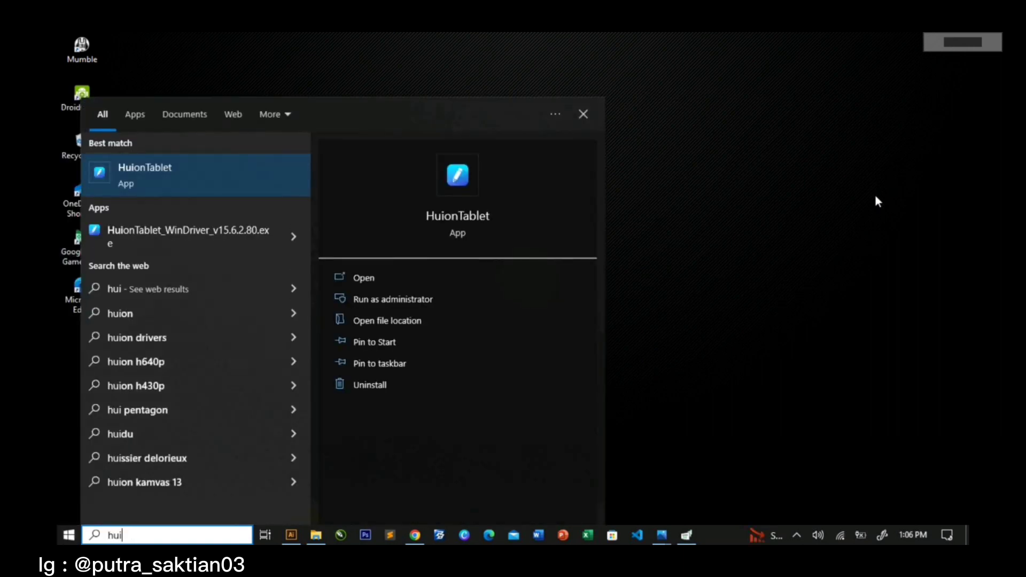
key(Return)
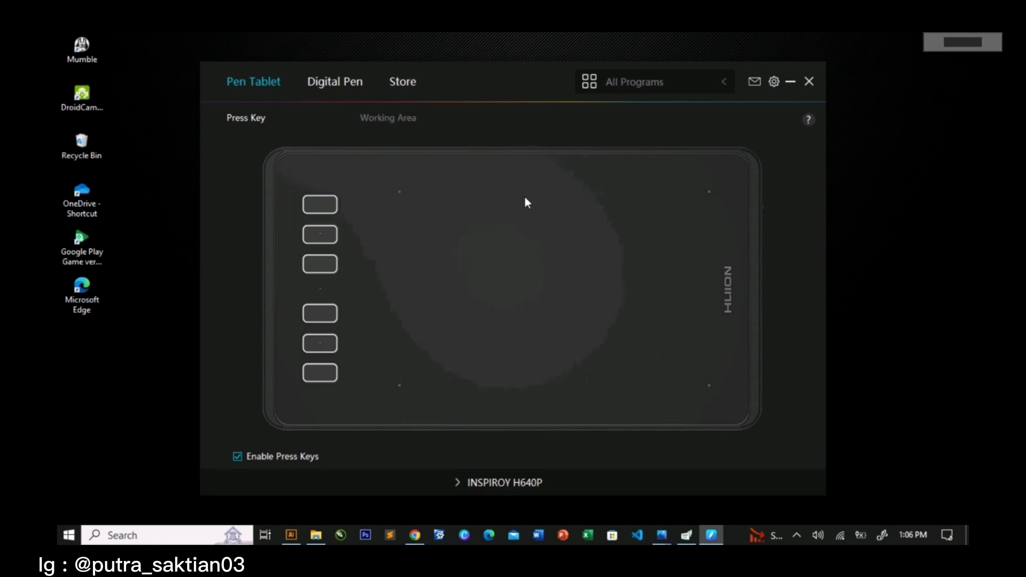
Toggle Enable Press Keys off and on under Pen Tablet, then show the Digital Pen pressure settings
click(333, 87)
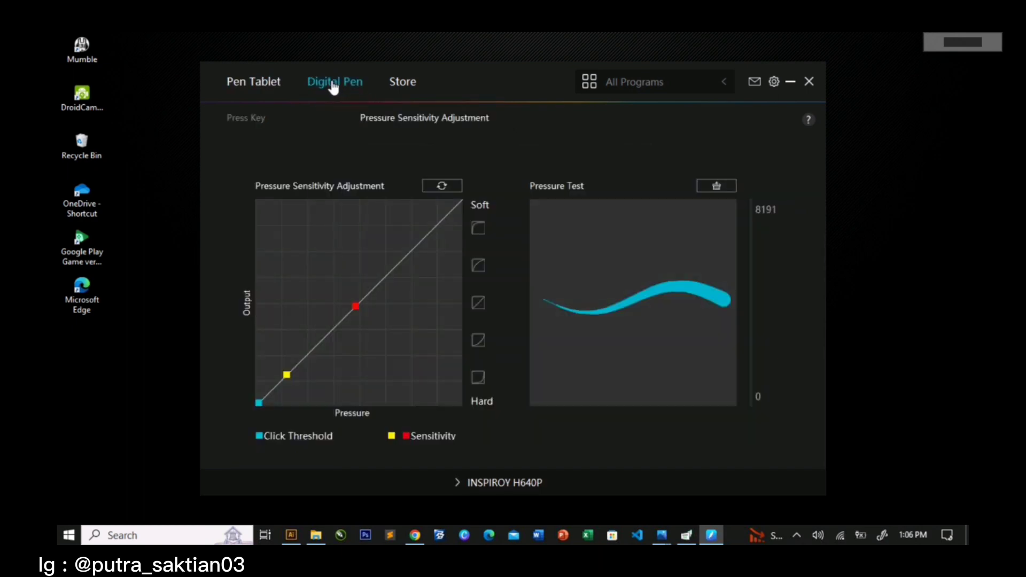
click(266, 88)
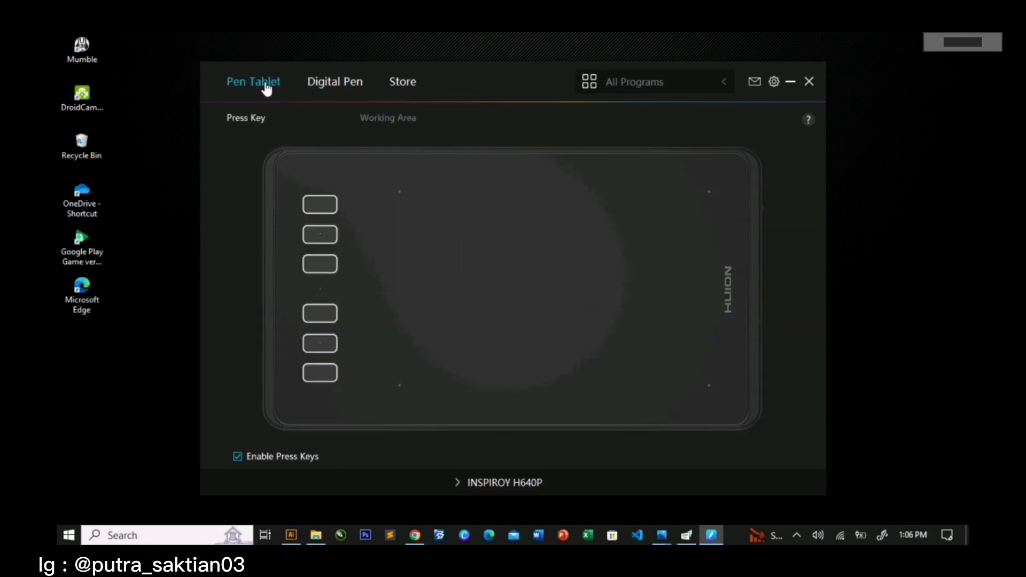
click(237, 457)
click(237, 457)
click(321, 82)
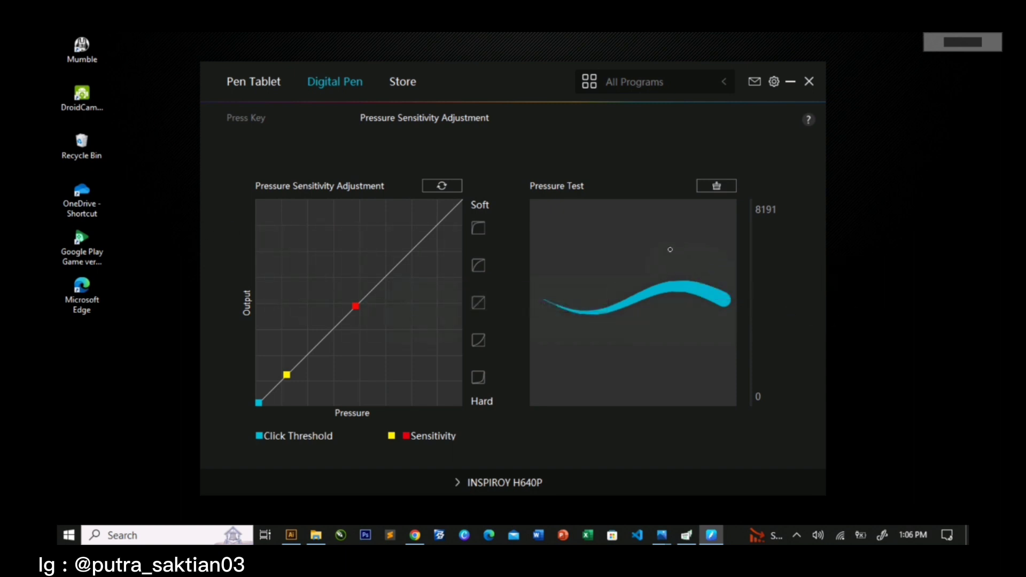
Draw four pressure test strokes, clear the Pressure Test area, and minimize HuionTablet
mouse_move(667, 250)
mouse_down()
mouse_move(640, 271)
mouse_move(649, 251)
mouse_move(641, 321)
mouse_move(644, 269)
mouse_up()
mouse_move(635, 351)
mouse_down()
mouse_move(610, 304)
mouse_move(585, 321)
mouse_move(593, 251)
mouse_move(566, 321)
mouse_move(531, 345)
mouse_up()
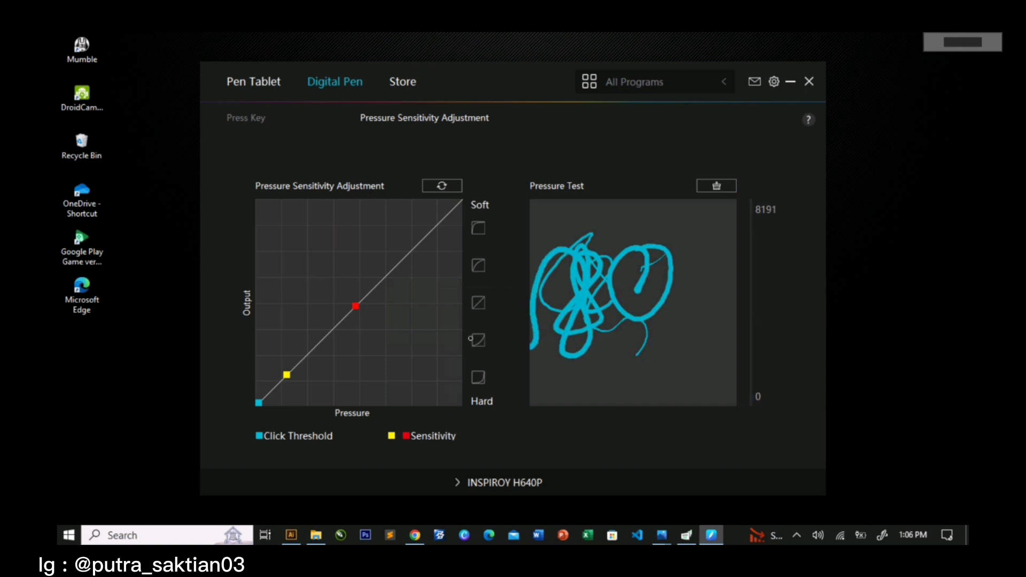
mouse_move(537, 302)
mouse_down()
mouse_move(579, 283)
mouse_move(599, 347)
mouse_move(636, 405)
mouse_up()
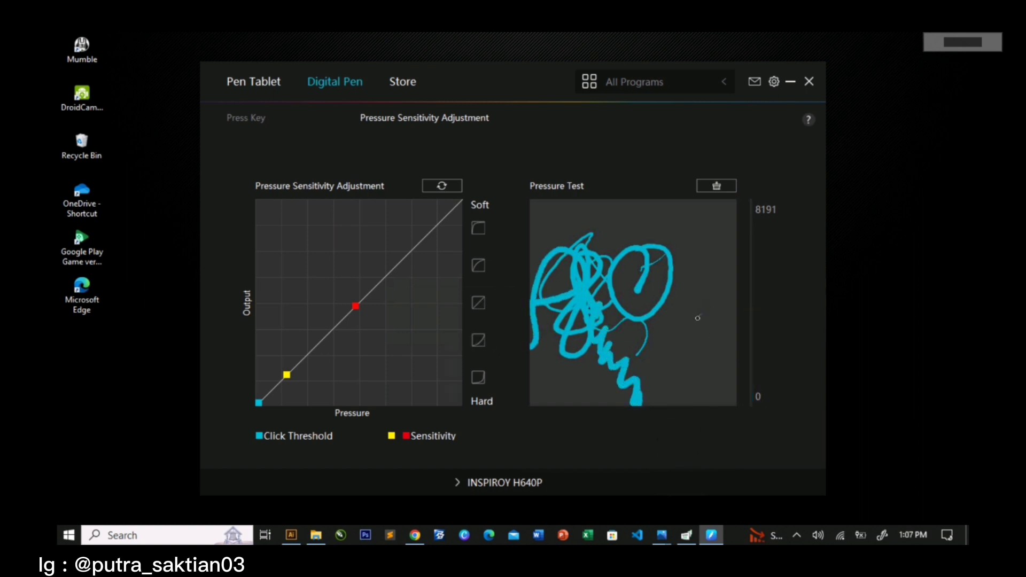
mouse_move(700, 316)
mouse_down()
mouse_move(660, 363)
mouse_move(708, 272)
mouse_move(660, 210)
mouse_up()
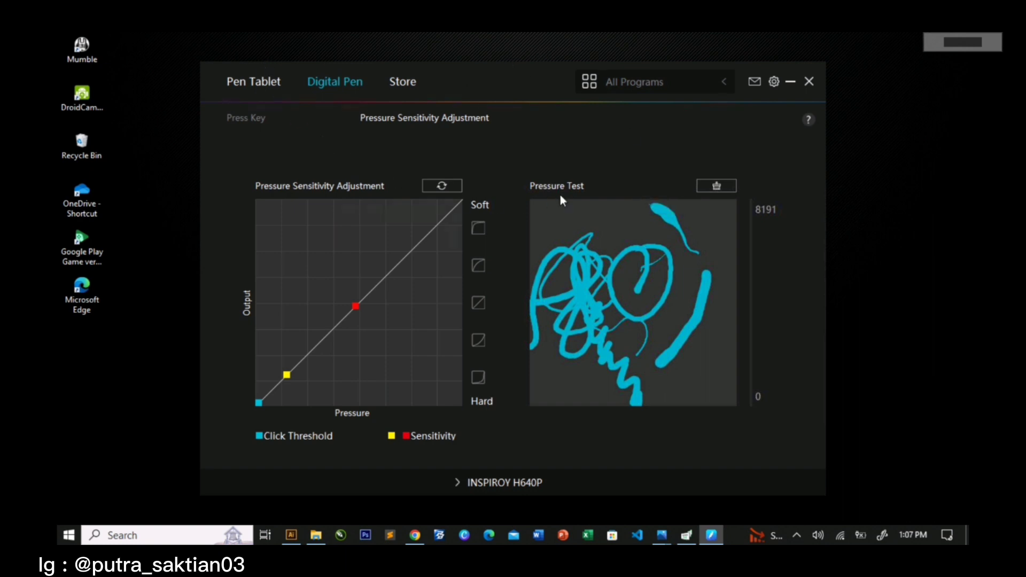
click(717, 192)
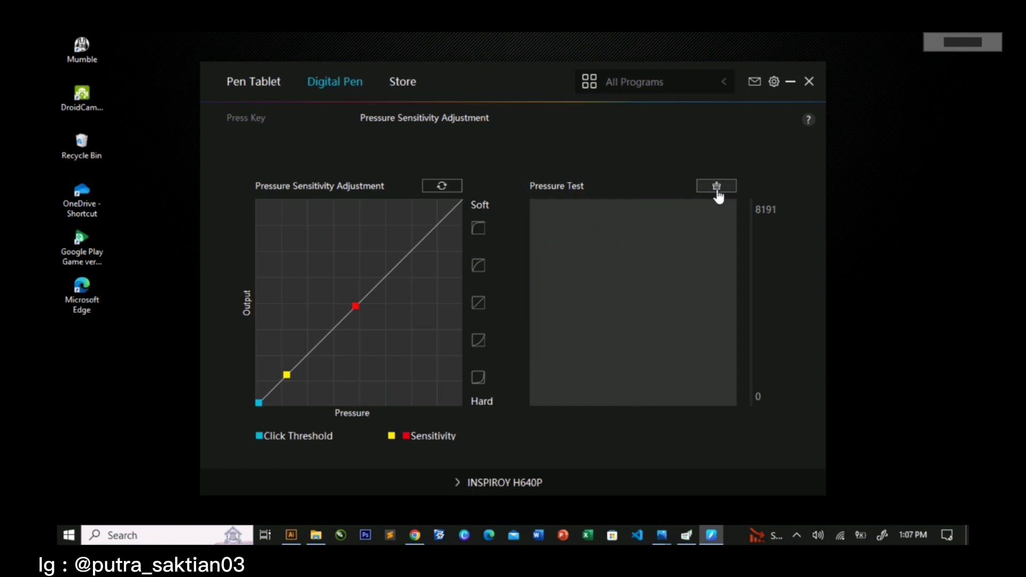
click(794, 80)
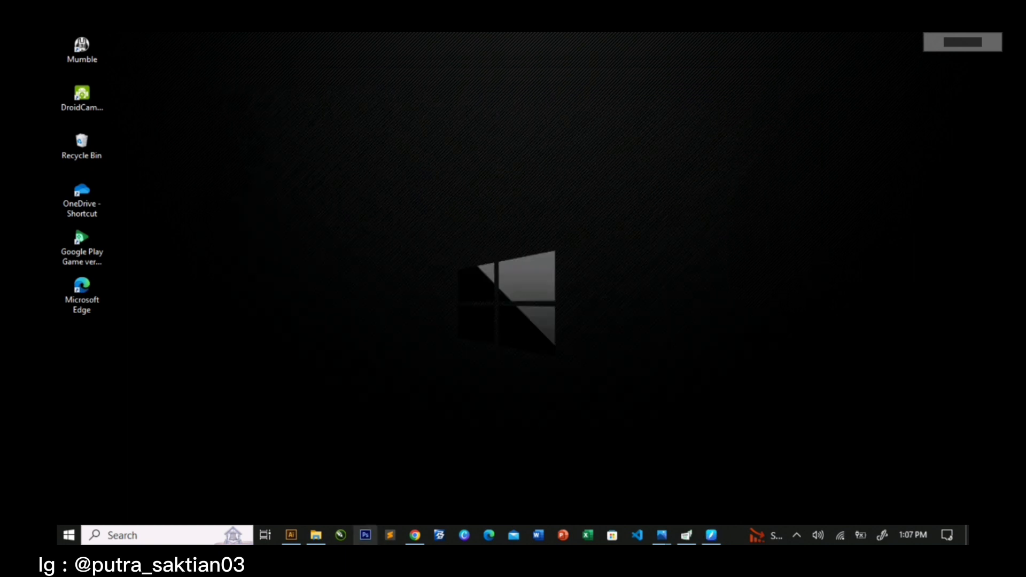
Restore the Illustrator window with the blank Untitled-1 document from the taskbar
click(292, 533)
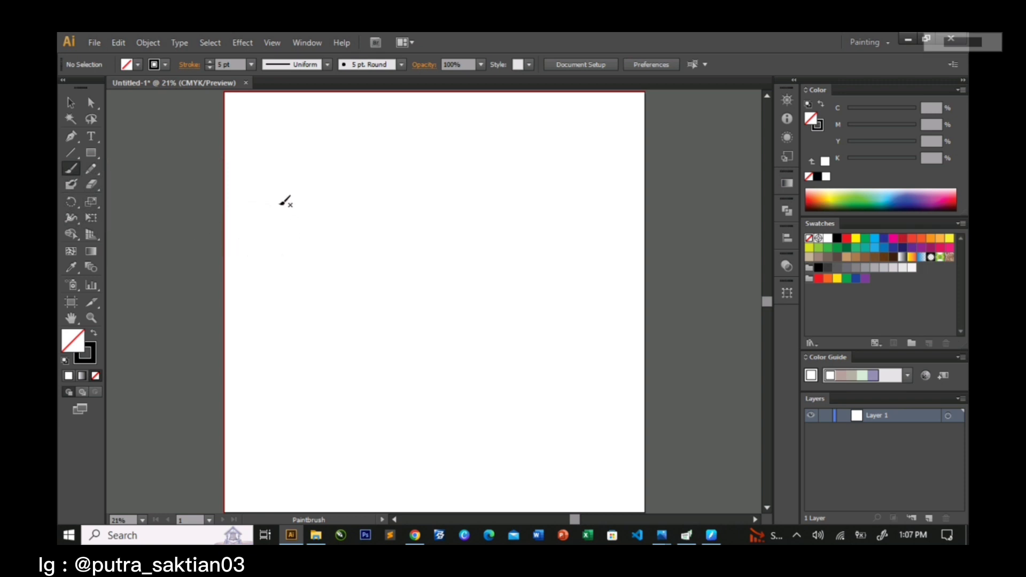
Draw five freehand Paintbrush strokes, including a thick S-curve and a loop, across the upper artboard
drag(307, 189, 301, 273)
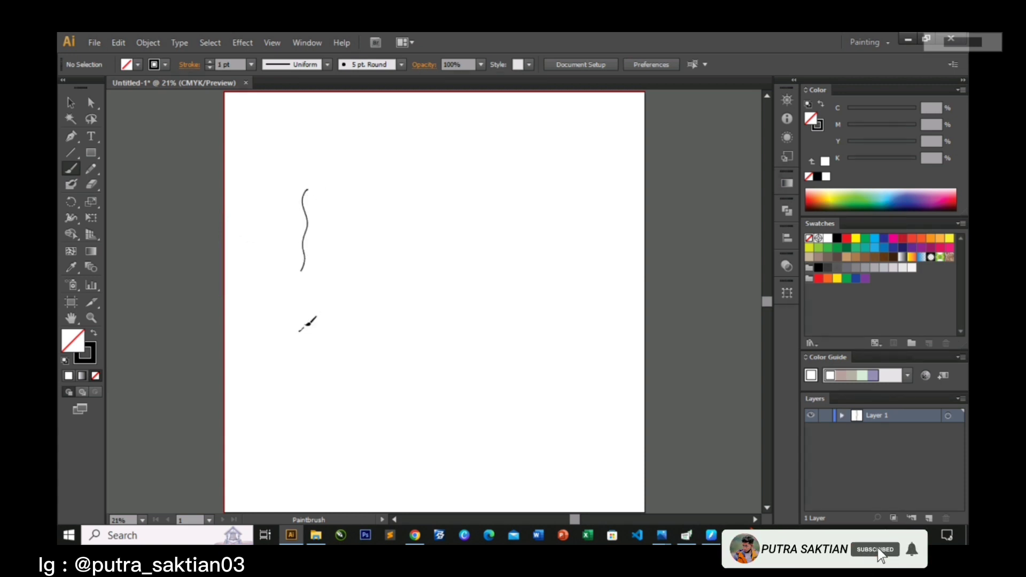
mouse_move(299, 330)
mouse_down()
mouse_move(316, 274)
mouse_move(310, 309)
mouse_up()
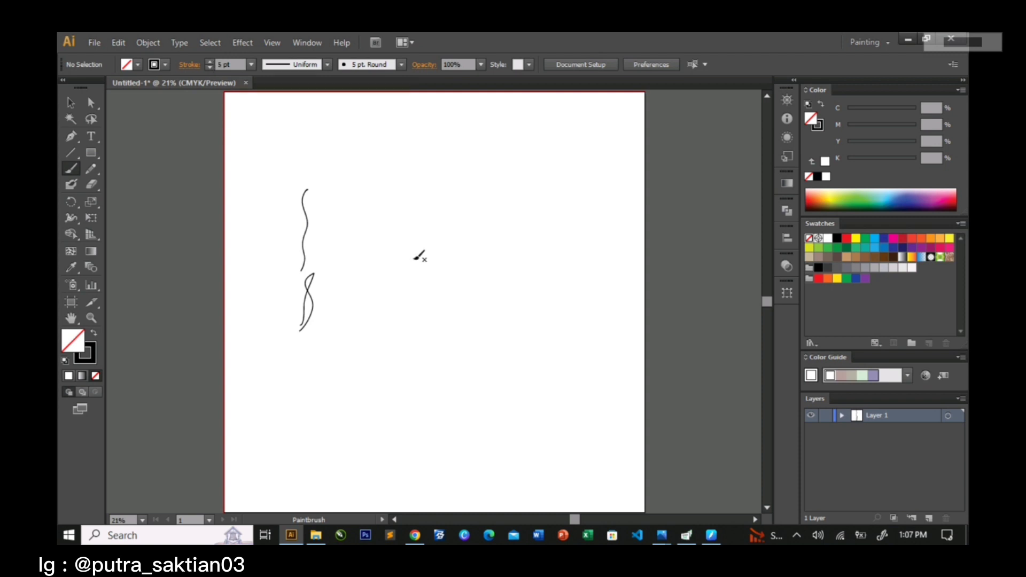
mouse_move(368, 181)
mouse_down()
mouse_move(338, 315)
mouse_move(405, 338)
mouse_up()
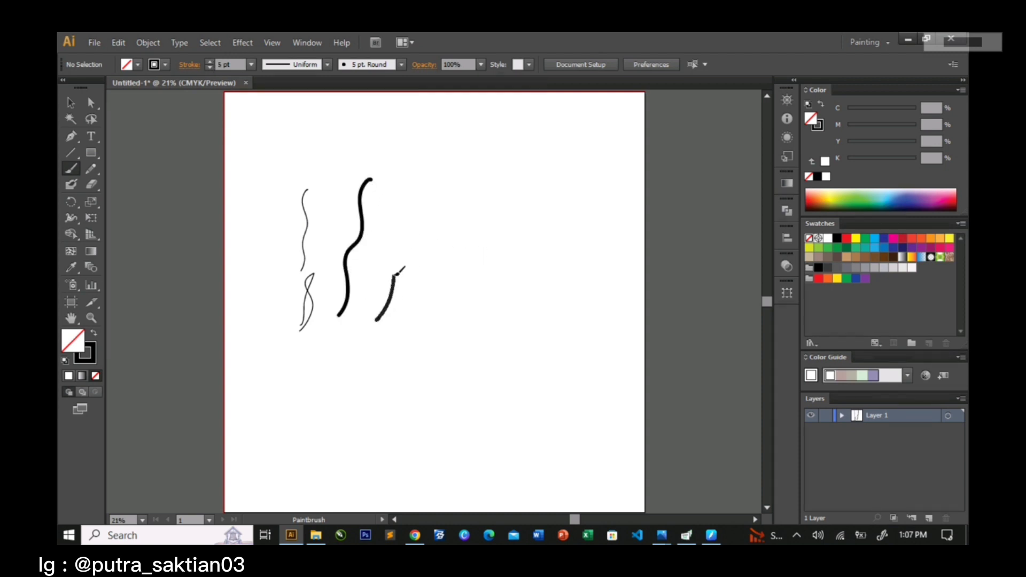
drag(470, 233, 537, 220)
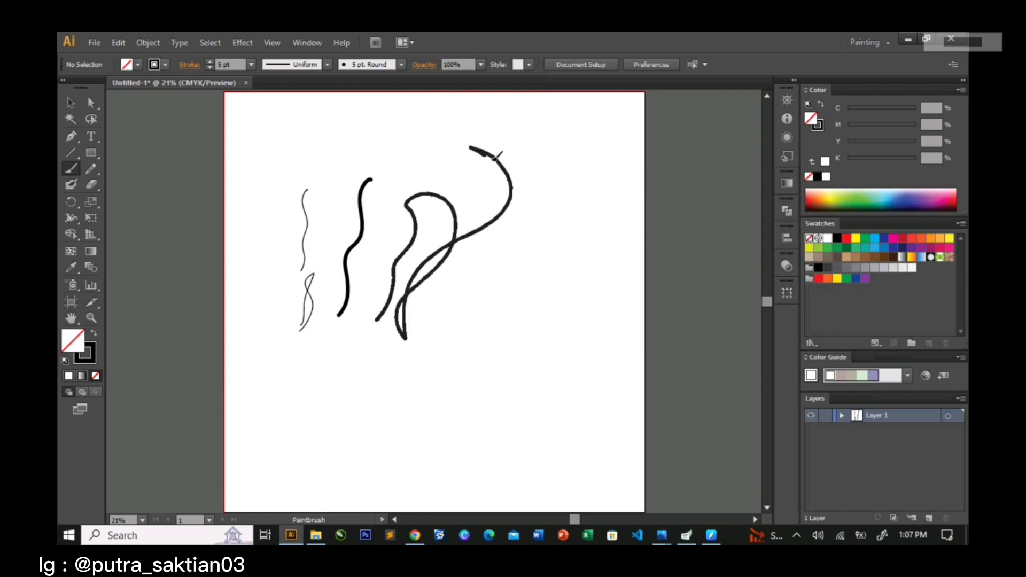
drag(400, 149, 348, 172)
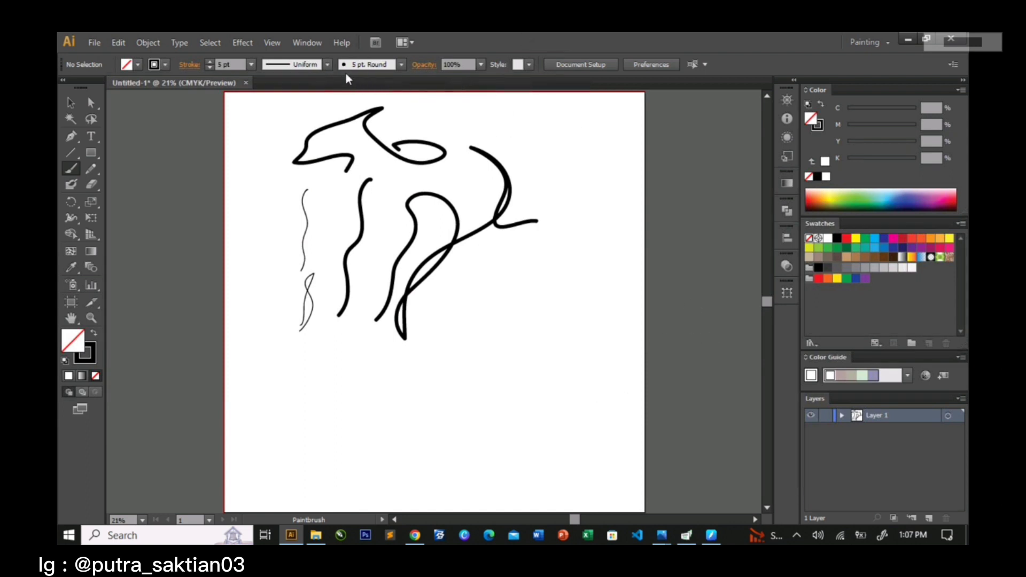
Set the 5 pt. Round brush Size to Pressure with 5 pt Variation, and apply it to existing strokes
click(400, 64)
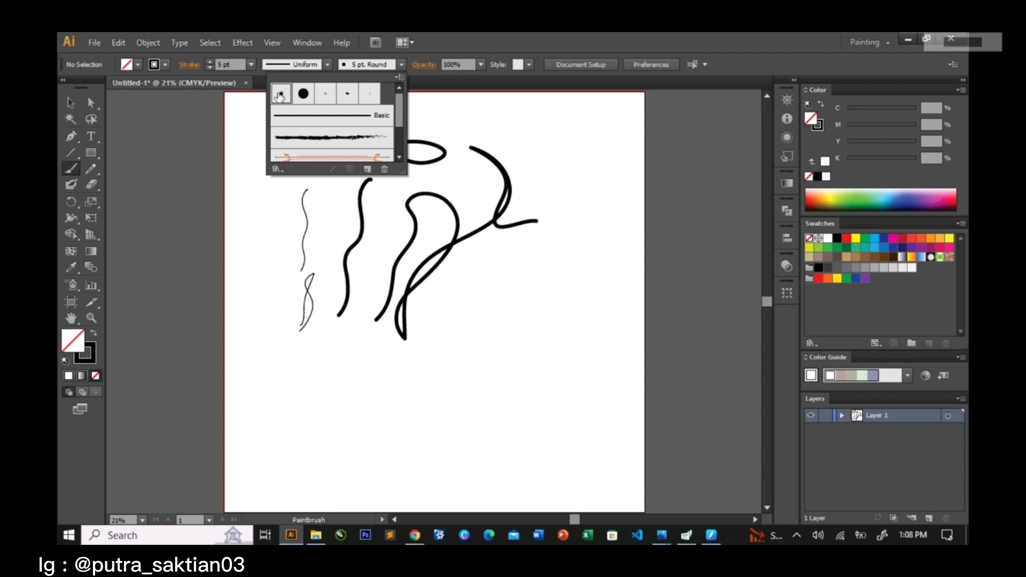
double_click(280, 96)
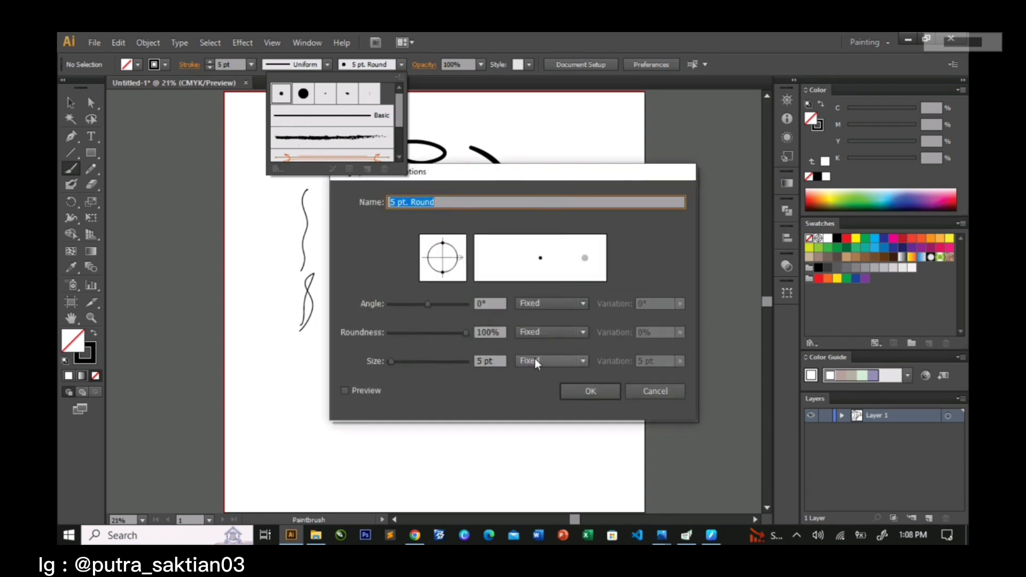
click(583, 362)
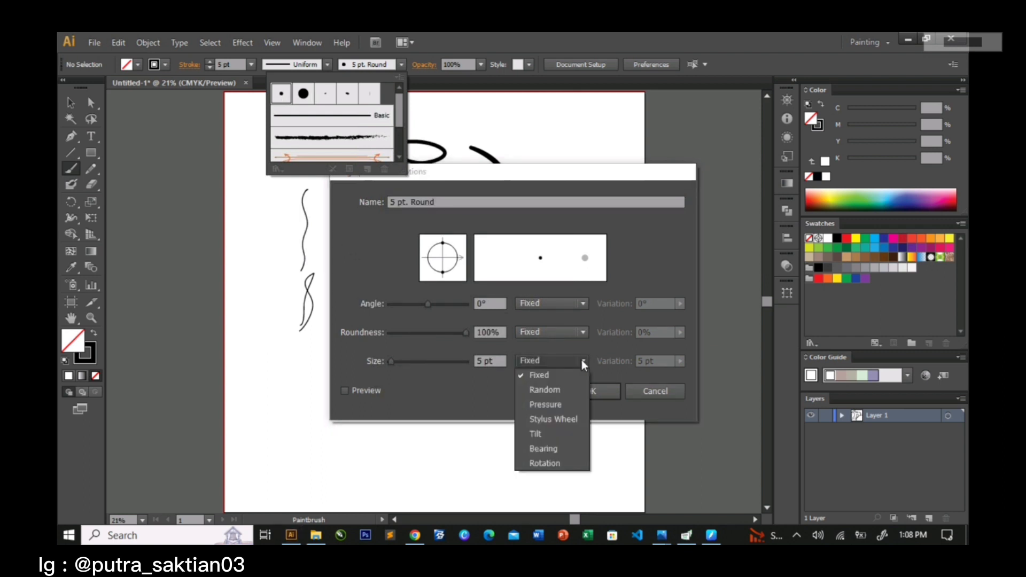
click(551, 405)
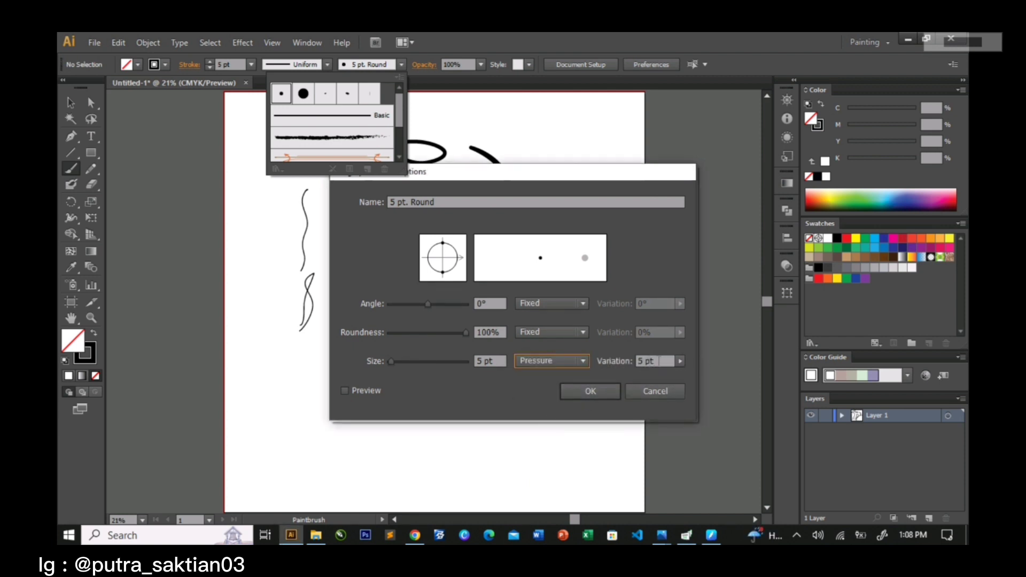
drag(659, 361, 626, 356)
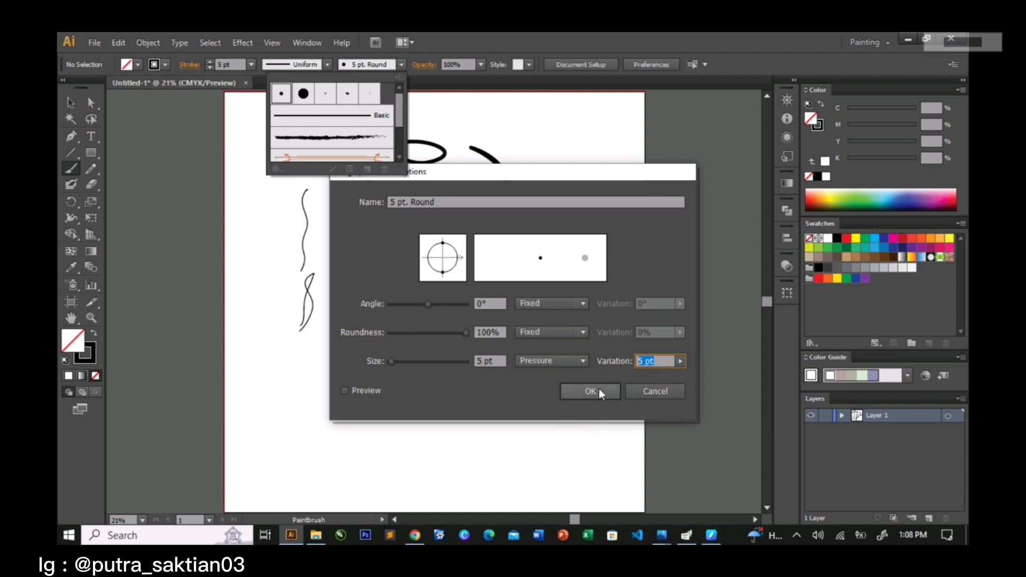
click(600, 394)
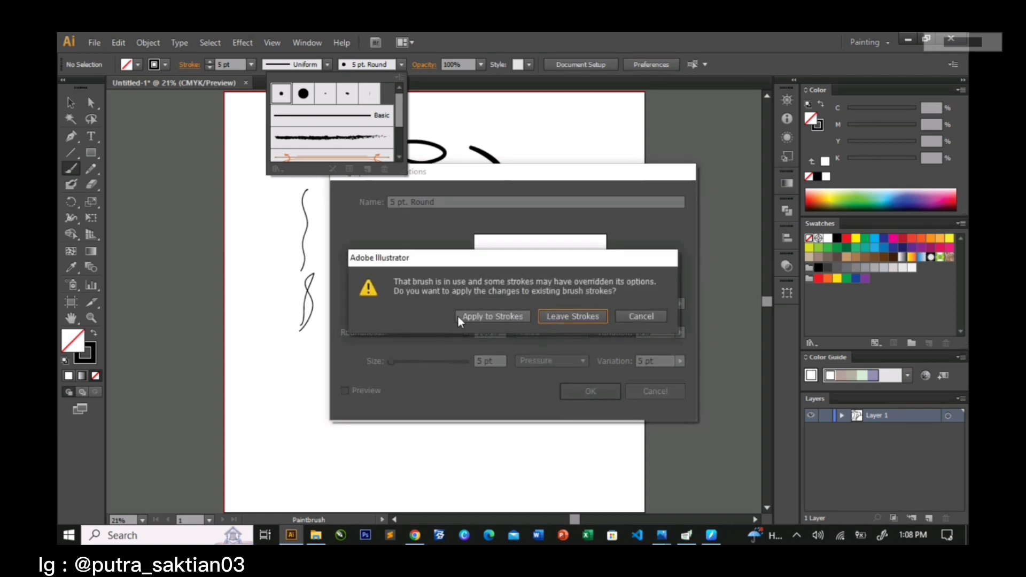
click(509, 316)
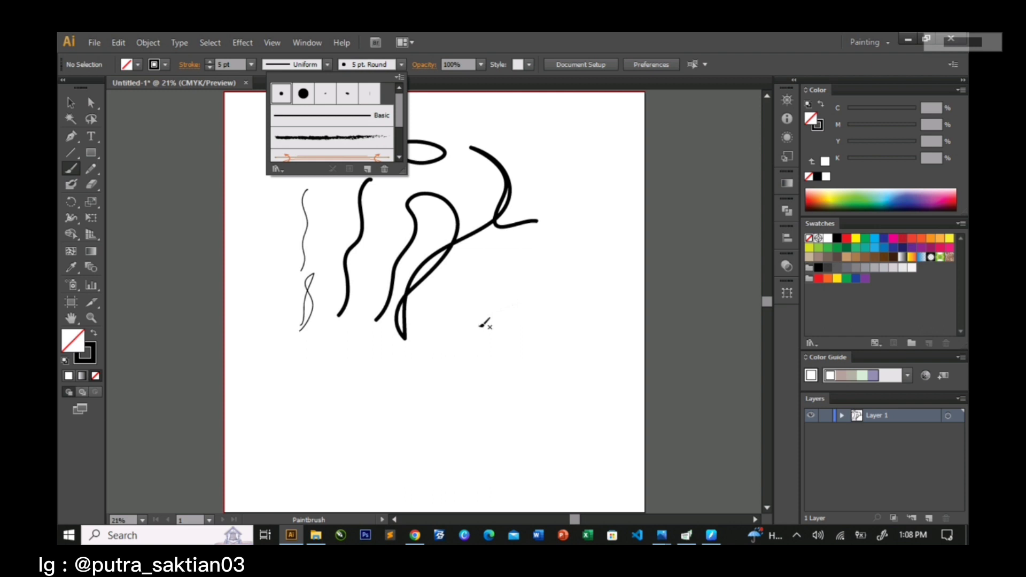
Close the brush presets list and draw three tapered pressure strokes in the lower artboard
click(484, 322)
drag(456, 305, 425, 373)
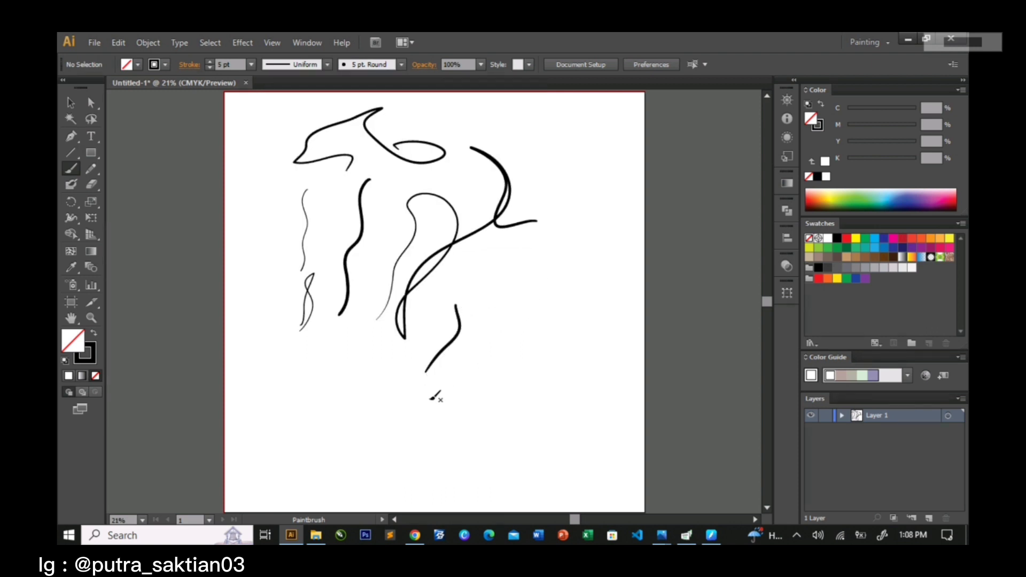
drag(428, 410, 531, 327)
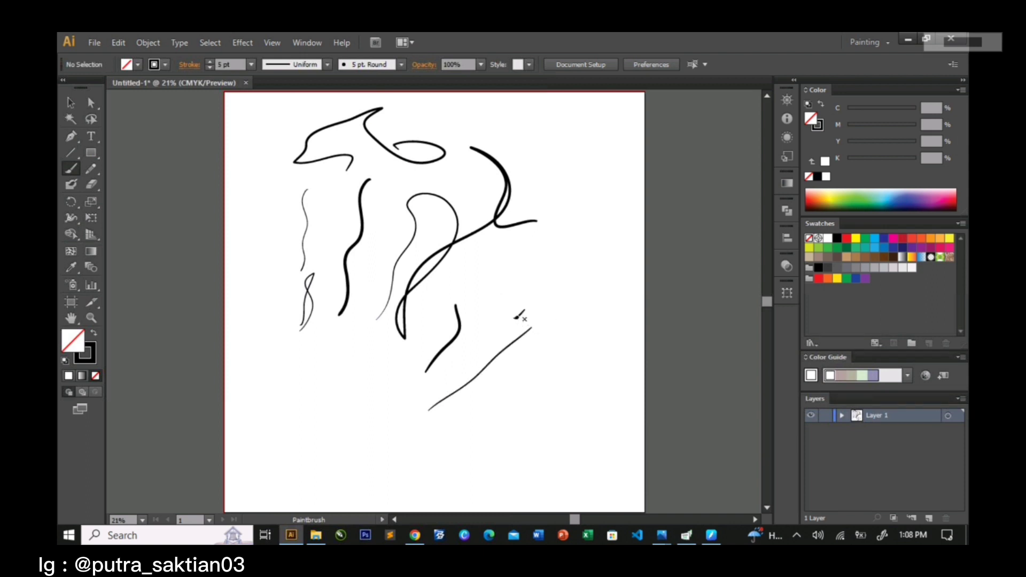
mouse_move(530, 289)
mouse_down()
mouse_move(568, 253)
mouse_move(540, 337)
mouse_move(487, 400)
mouse_move(438, 369)
mouse_move(295, 435)
mouse_move(337, 384)
mouse_move(381, 387)
mouse_move(383, 416)
mouse_move(530, 428)
mouse_up()
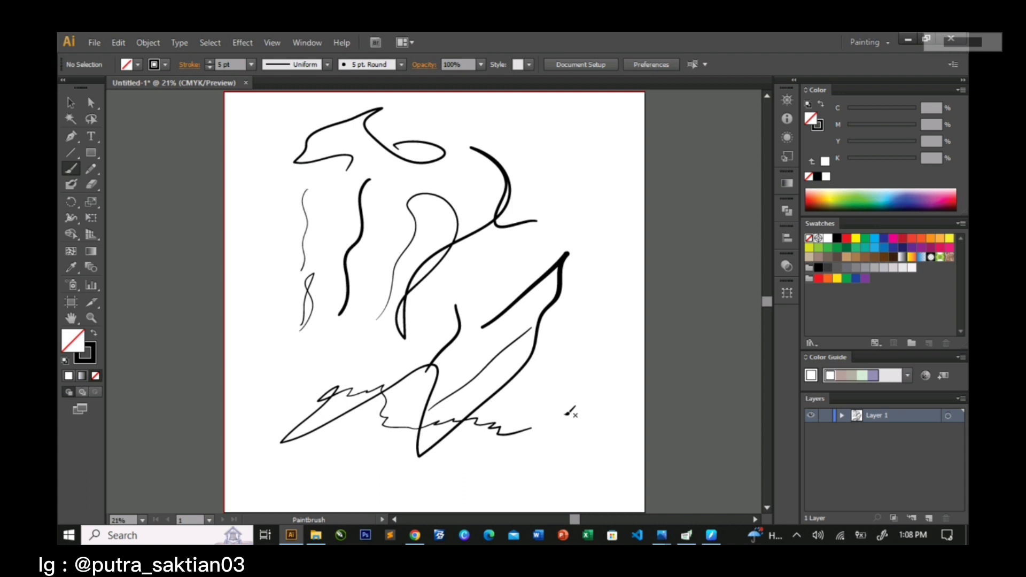
Delete all strokes, then draw a looped signature-like stroke and two thick looping pressure strokes
key(ctrl+a)
key(Delete)
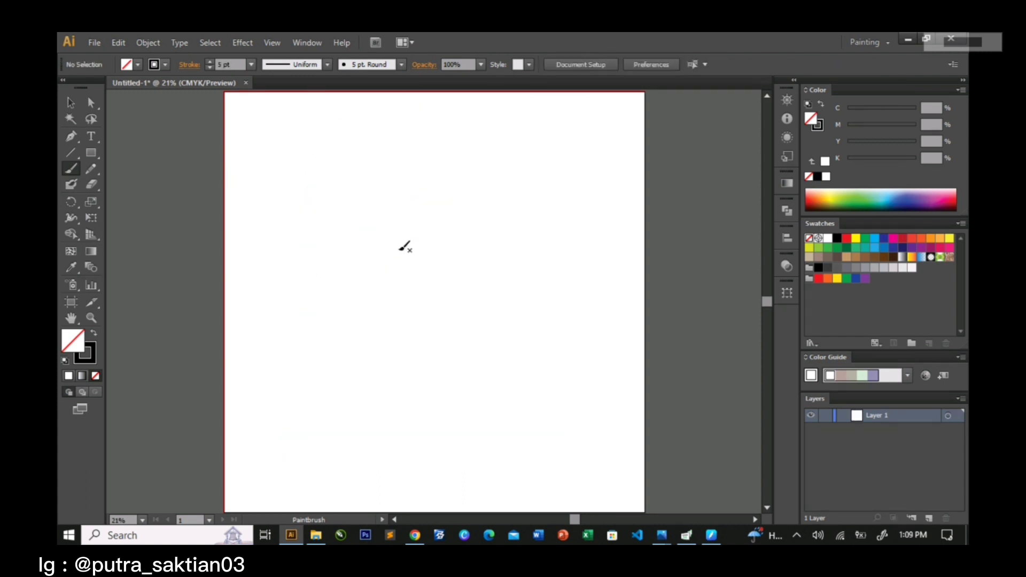
drag(349, 319, 473, 312)
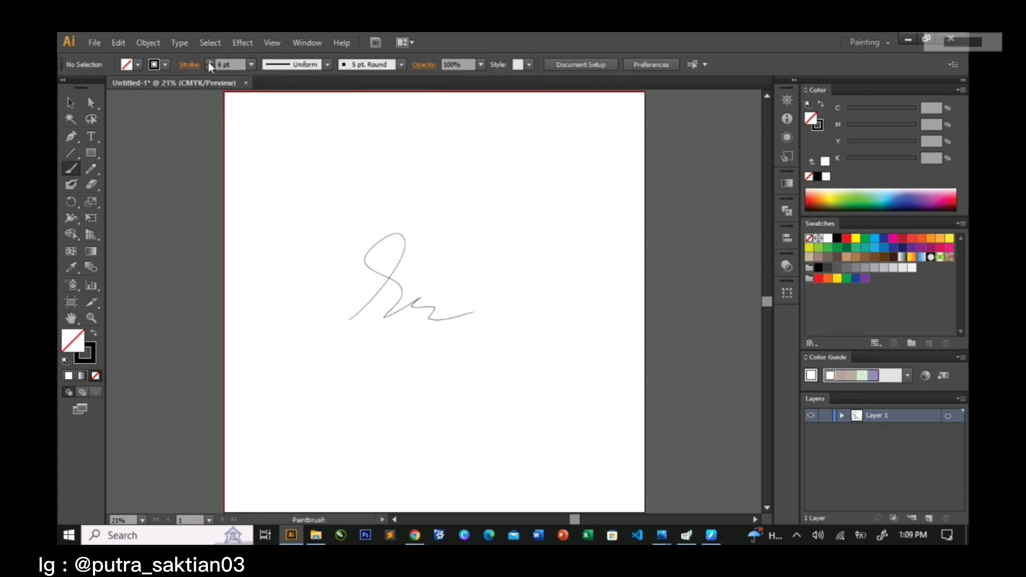
mouse_move(387, 204)
mouse_down()
mouse_move(476, 249)
mouse_move(528, 346)
mouse_up()
mouse_move(356, 394)
mouse_down()
mouse_move(435, 325)
mouse_move(448, 400)
mouse_move(593, 209)
mouse_up()
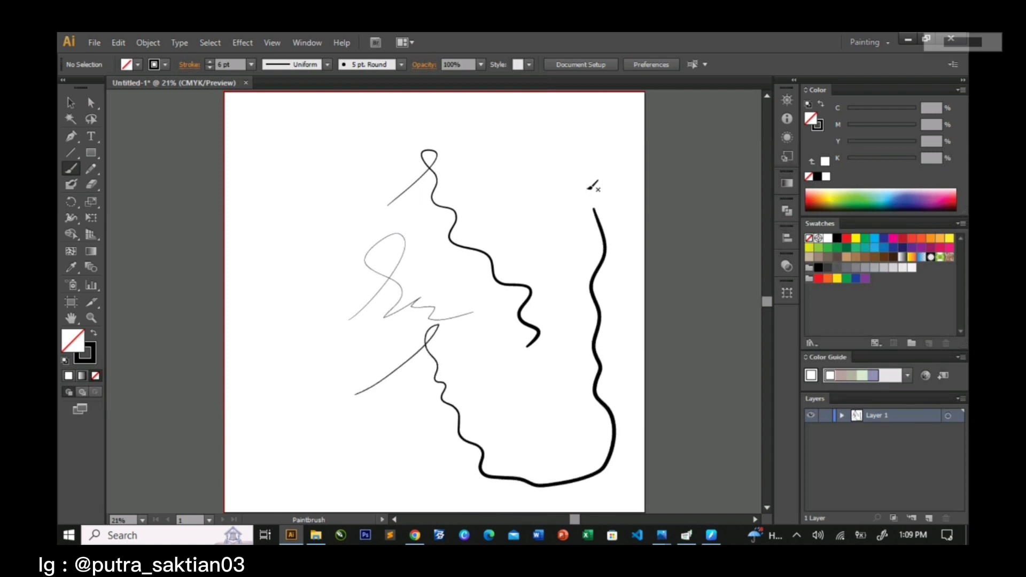